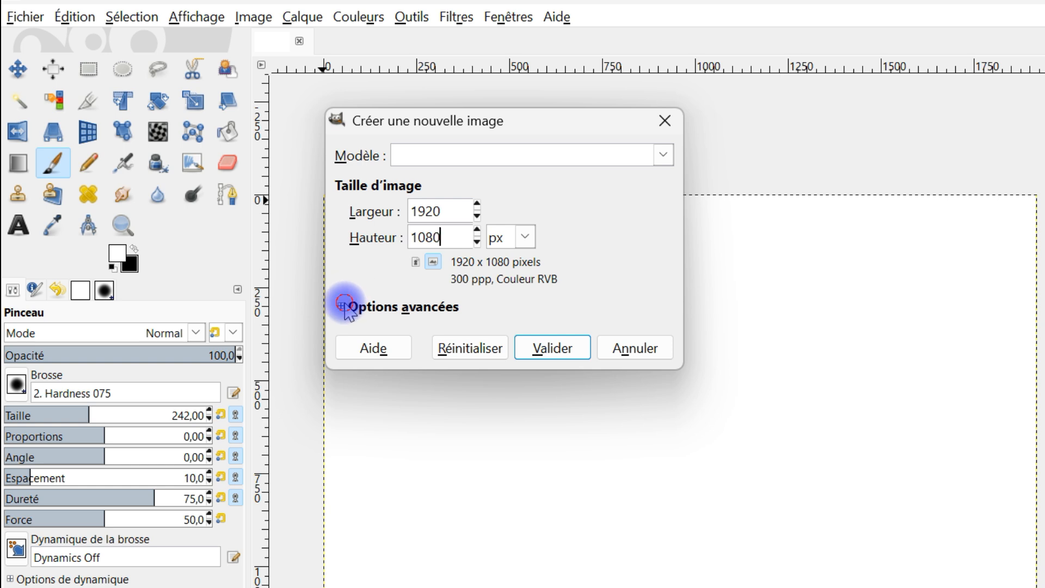
pyautogui.click(511, 528)
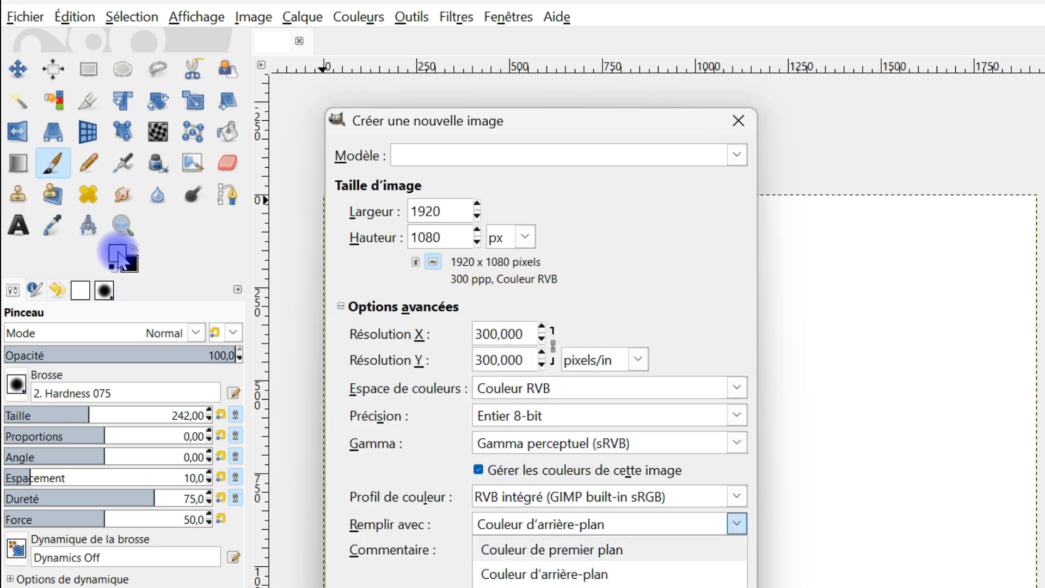
pyautogui.click(738, 120)
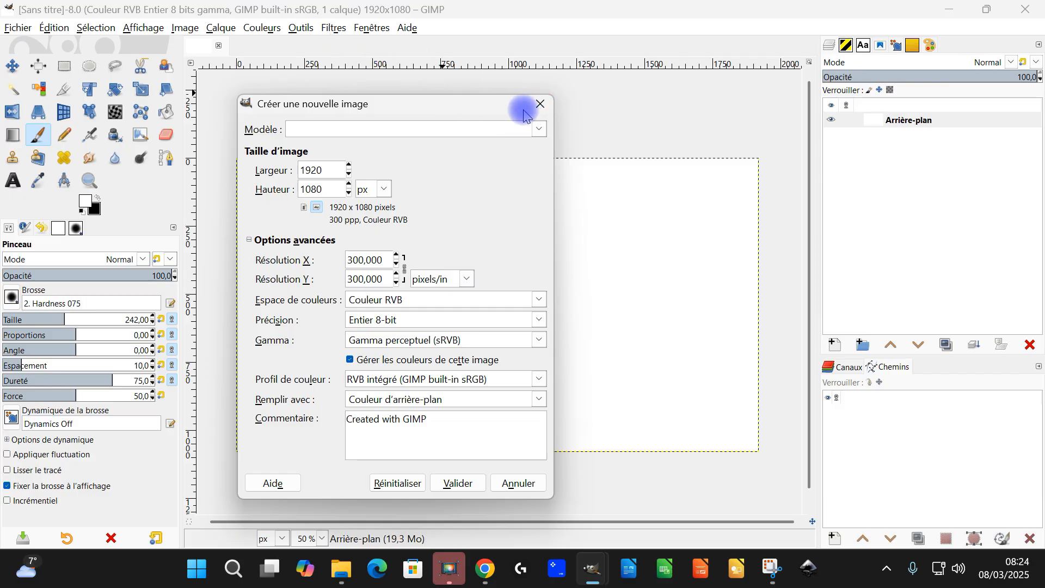
pyautogui.click(539, 104)
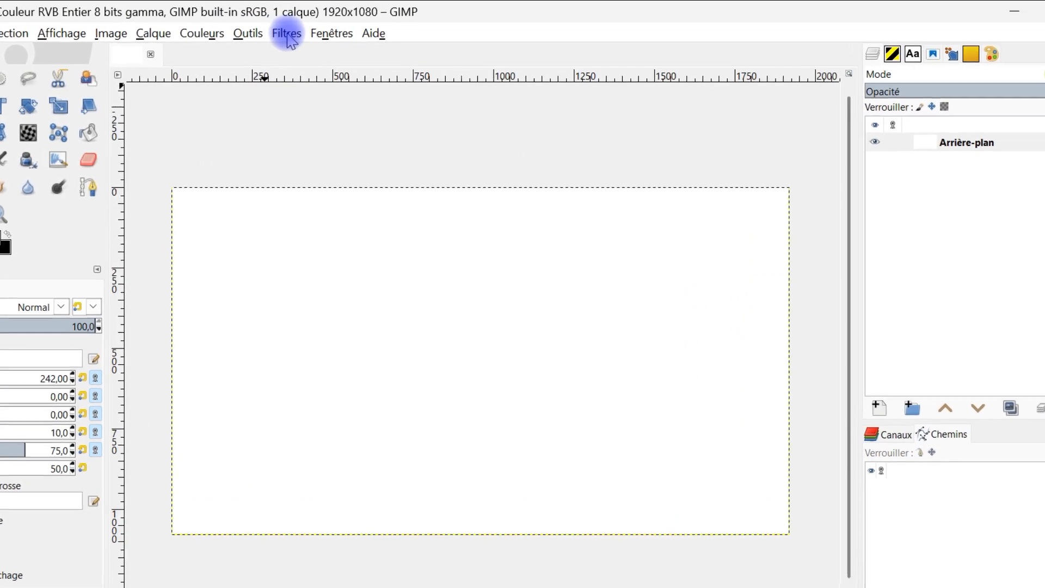
# Open the G'MIC-Qt filter collection on the white background layer and search the filters for "under"
pyautogui.click(310, 30)
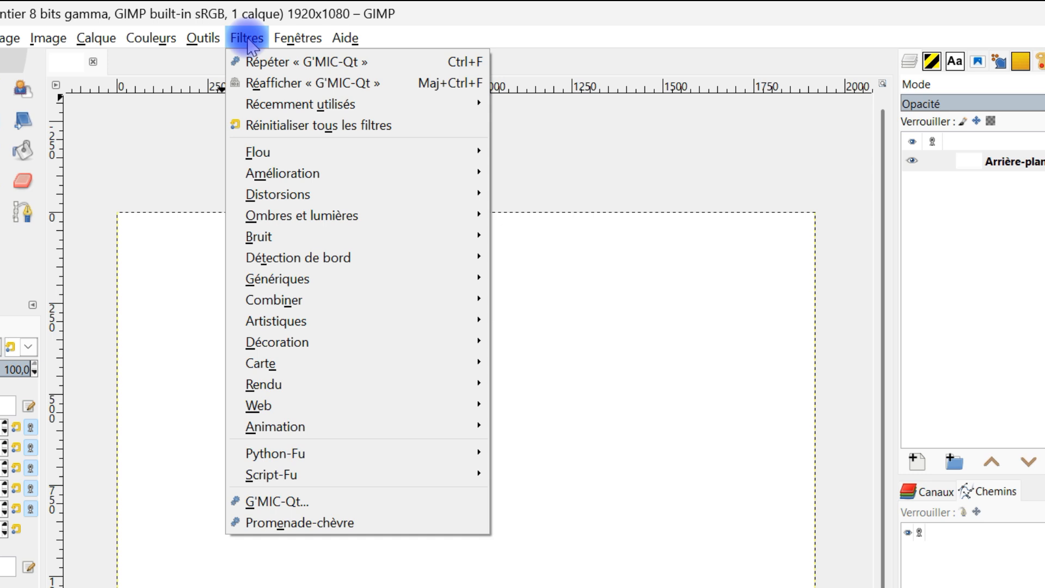
pyautogui.click(316, 502)
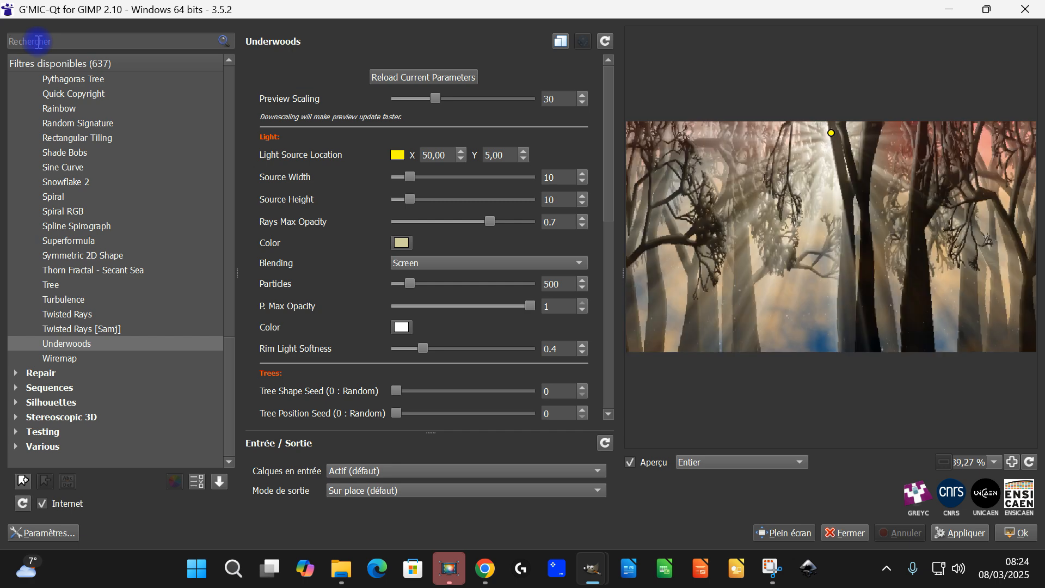
pyautogui.write('under')
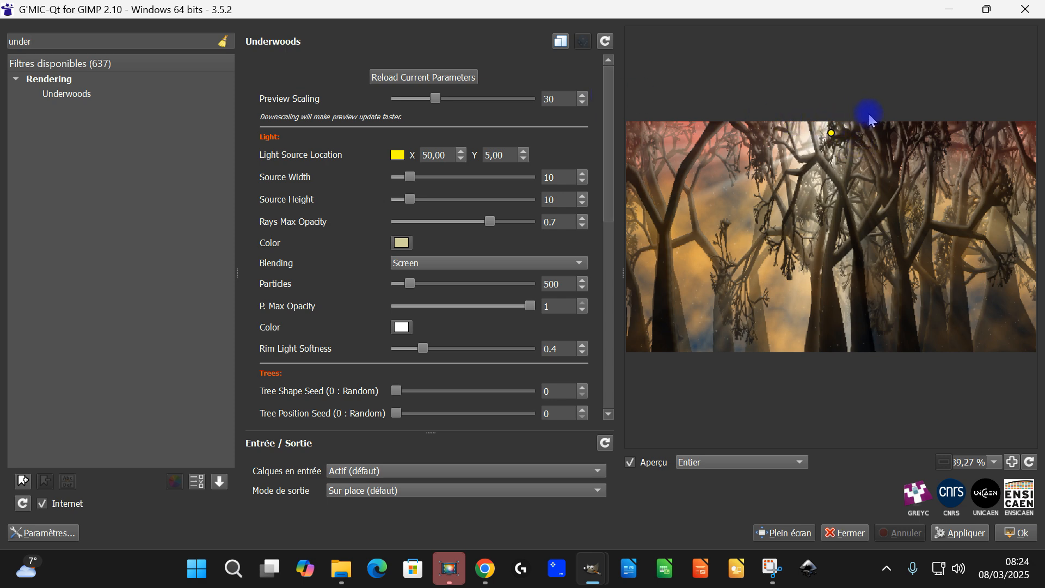
# Set the trees' Max Height to about -0.204 in the Underwoods filter
pyautogui.moveTo(610, 120); pyautogui.dragTo(602, 86)
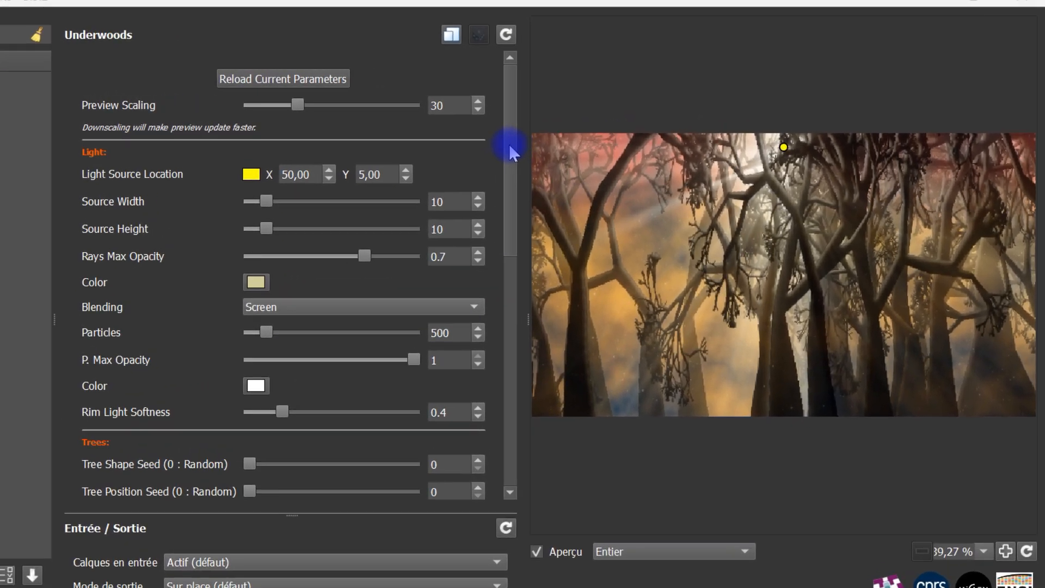
pyautogui.moveTo(510, 146)
pyautogui.mouseDown()
pyautogui.moveTo(503, 186)
pyautogui.moveTo(509, 146)
pyautogui.mouseUp()
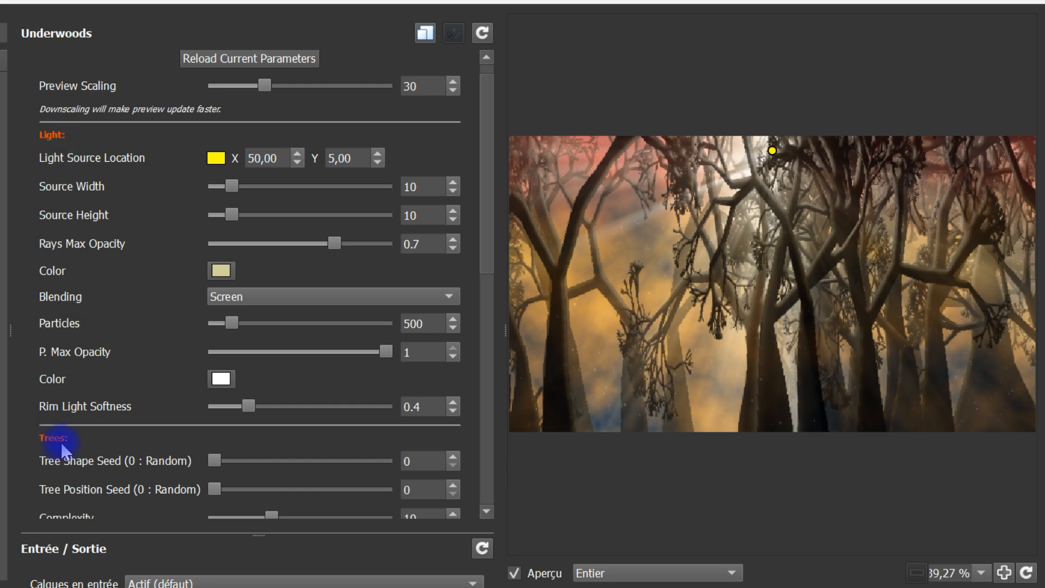
pyautogui.moveTo(494, 157); pyautogui.dragTo(478, 378)
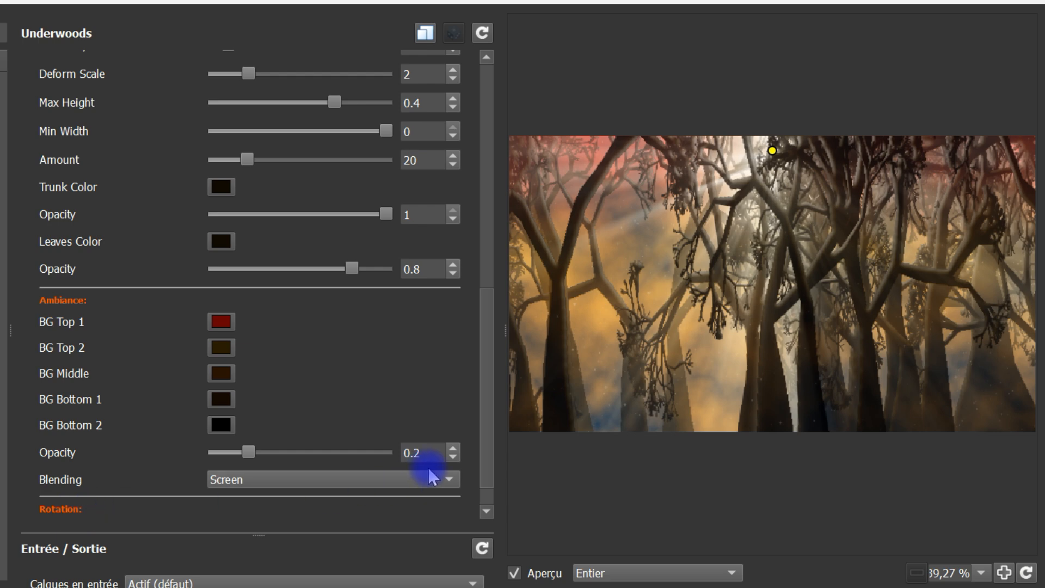
pyautogui.moveTo(484, 460); pyautogui.dragTo(483, 497)
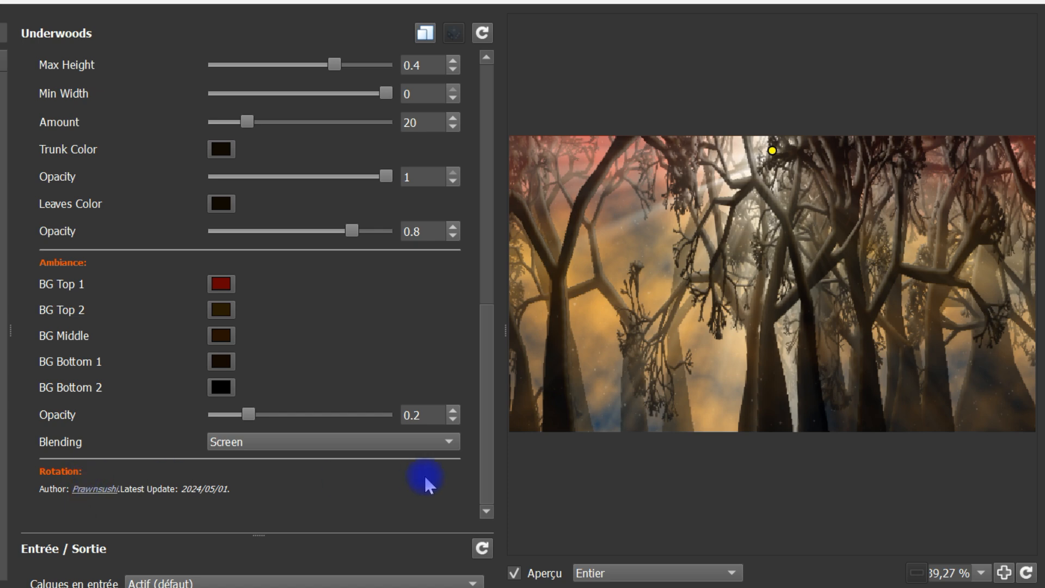
pyautogui.moveTo(488, 490); pyautogui.dragTo(493, 226)
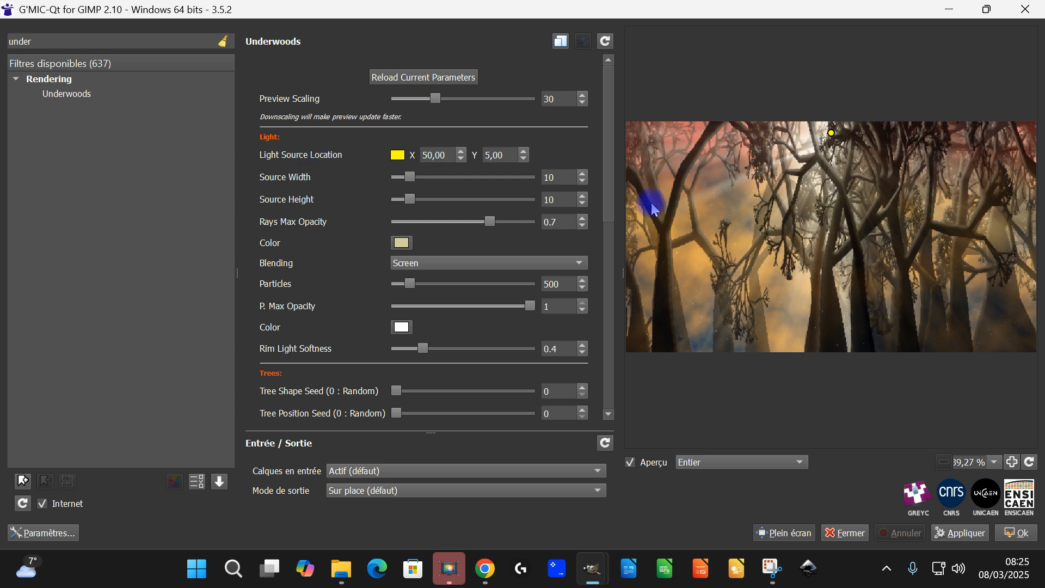
pyautogui.moveTo(604, 148); pyautogui.dragTo(609, 272)
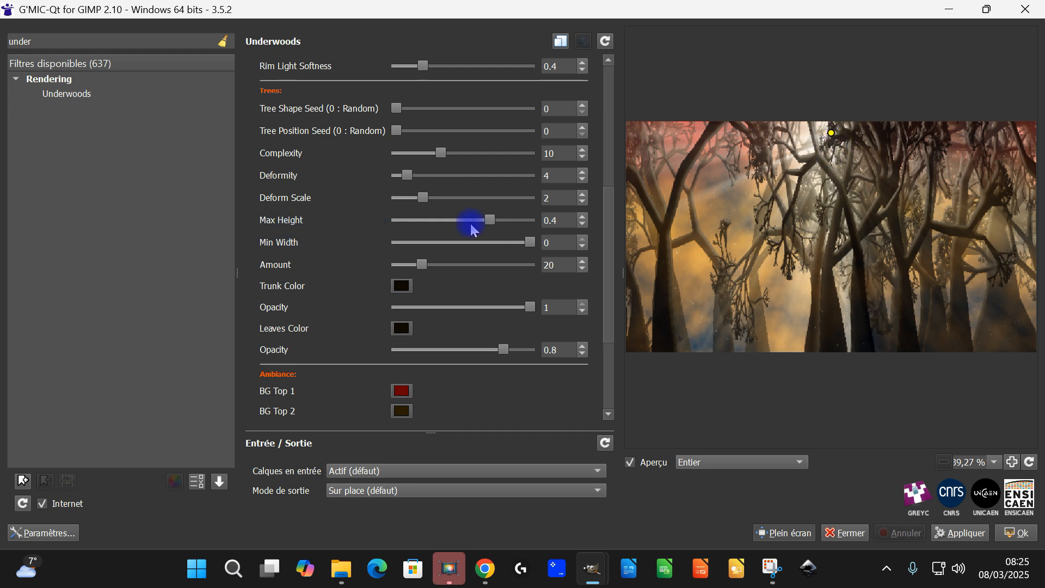
pyautogui.moveTo(490, 221); pyautogui.dragTo(452, 225)
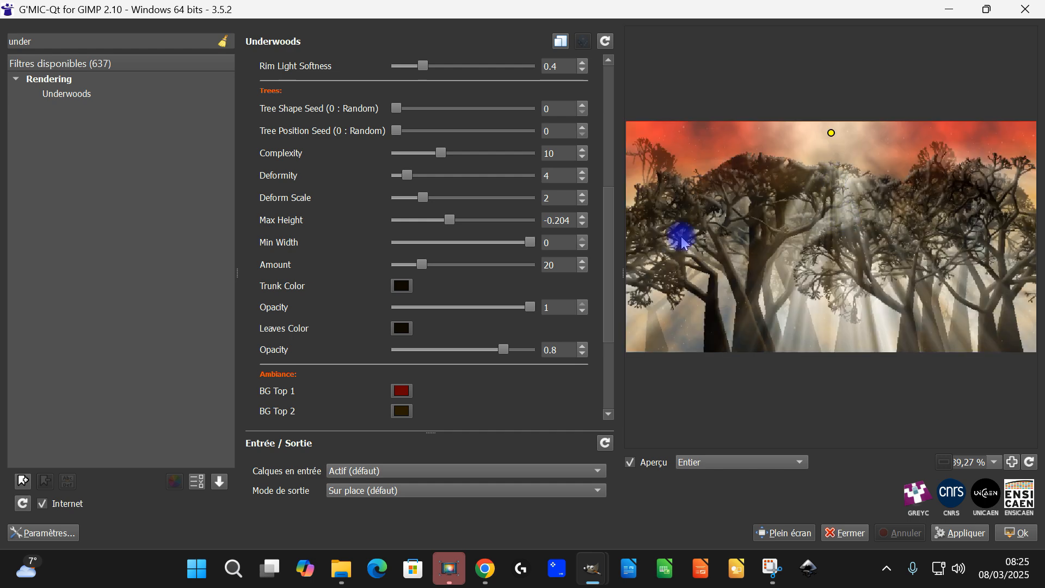
# Set the Tree Shape Seed to about 13821 and the Tree Position Seed to about 13415
pyautogui.moveTo(608, 240); pyautogui.dragTo(605, 217)
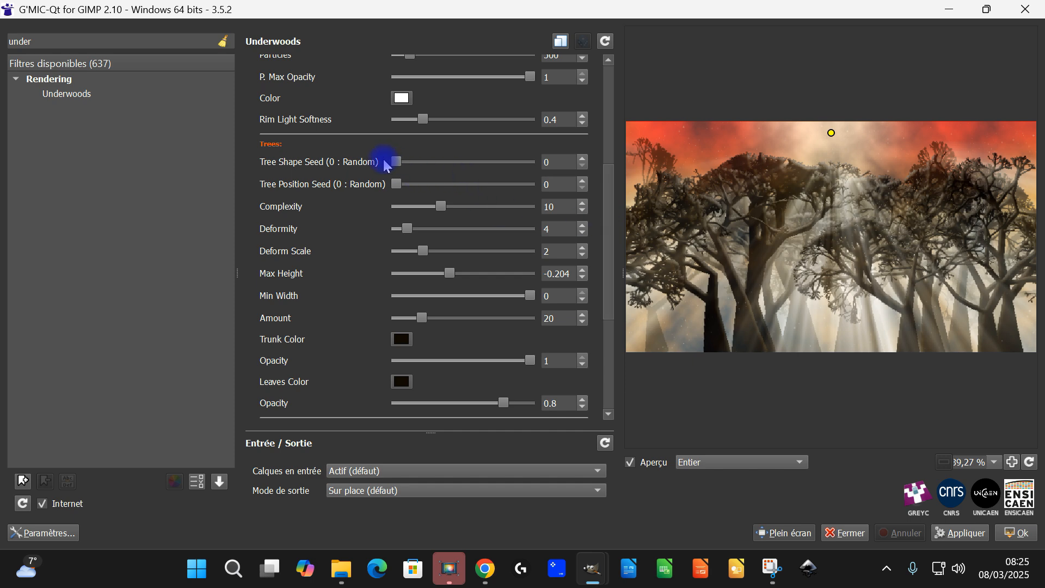
pyautogui.moveTo(398, 162); pyautogui.dragTo(414, 162)
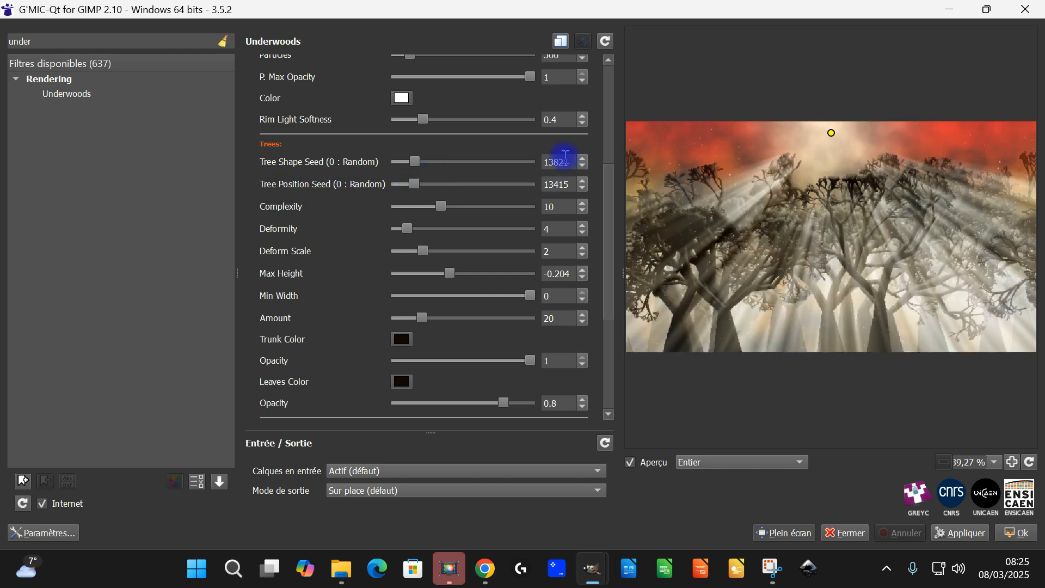
# Set the trees' Leaves Color to dark green #006700
pyautogui.moveTo(607, 177); pyautogui.dragTo(610, 216)
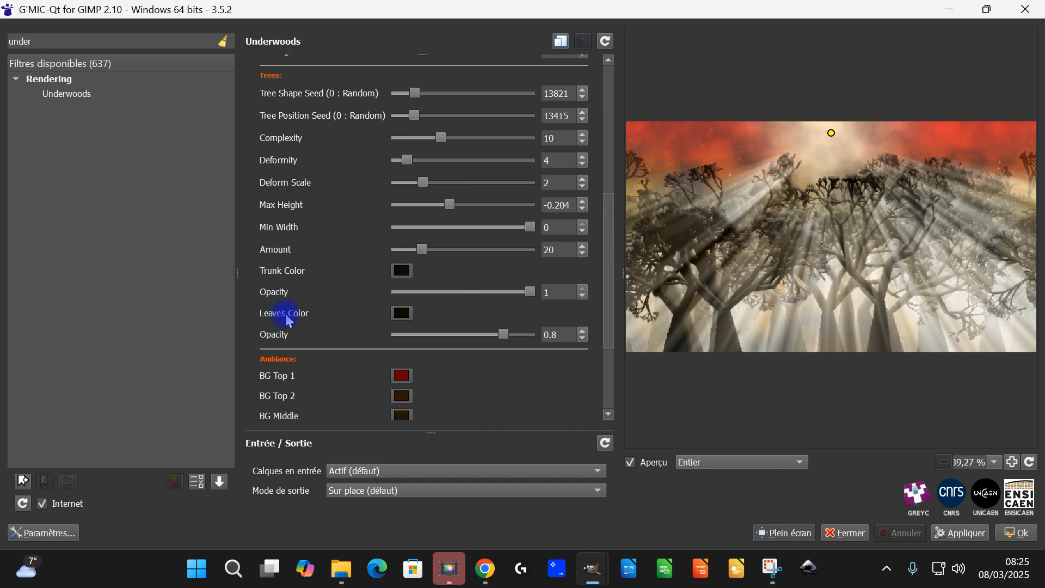
pyautogui.click(402, 314)
pyautogui.click(405, 185)
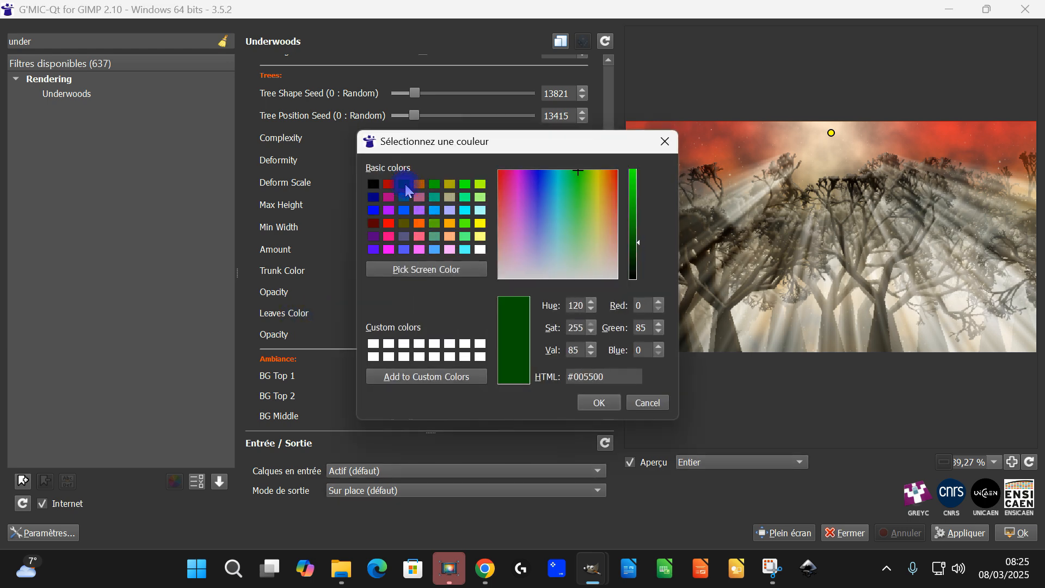
pyautogui.moveTo(639, 248); pyautogui.dragTo(638, 233)
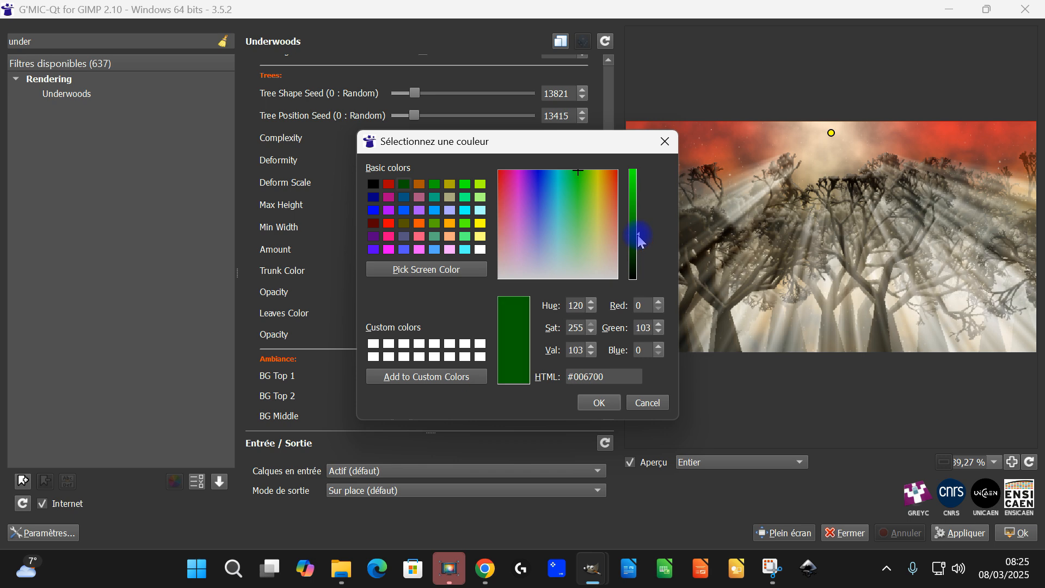
pyautogui.click(594, 400)
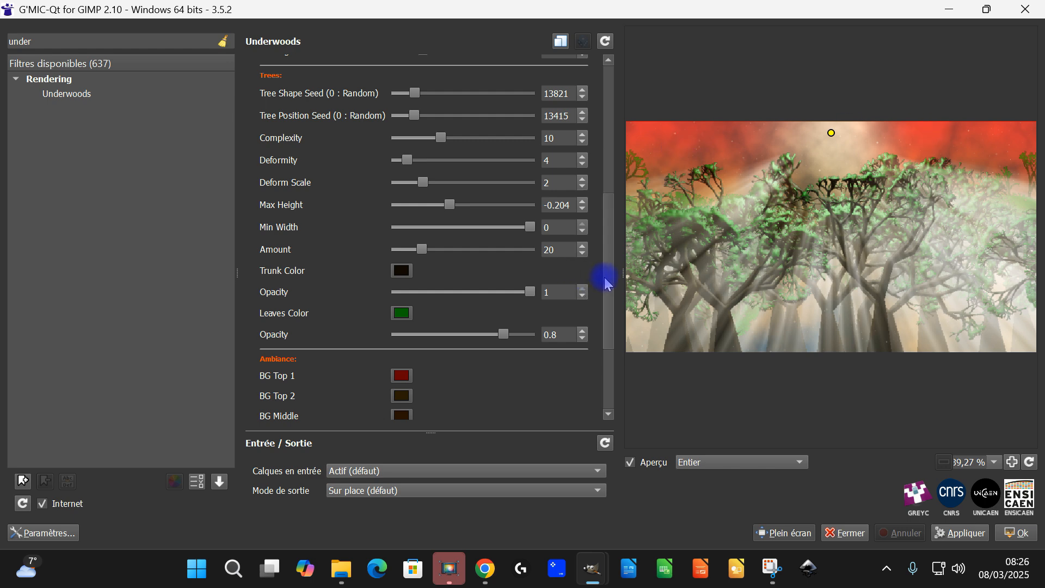
# Set the ambiance colour BG Top 1 to a slightly darkened shade of the basic blue #0055ff
pyautogui.scroll(-1, 608, 289)
pyautogui.moveTo(608, 289); pyautogui.dragTo(611, 327)
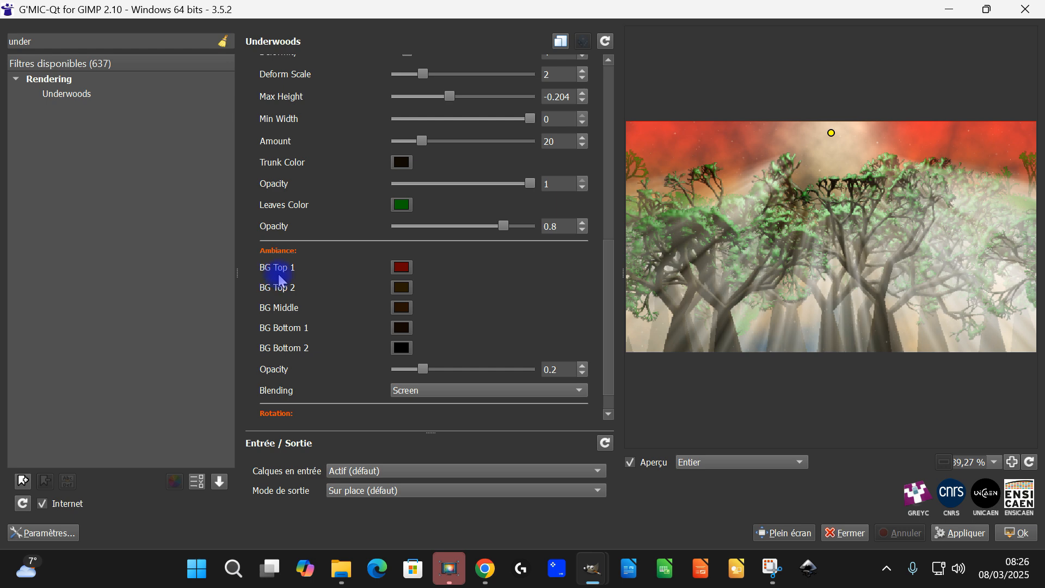
pyautogui.click(401, 268)
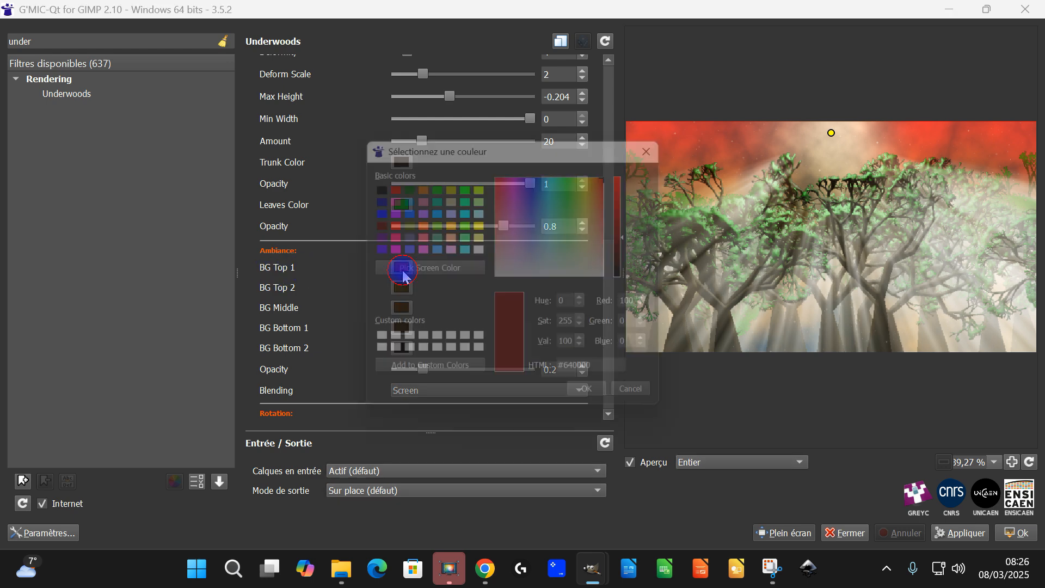
pyautogui.click(374, 211)
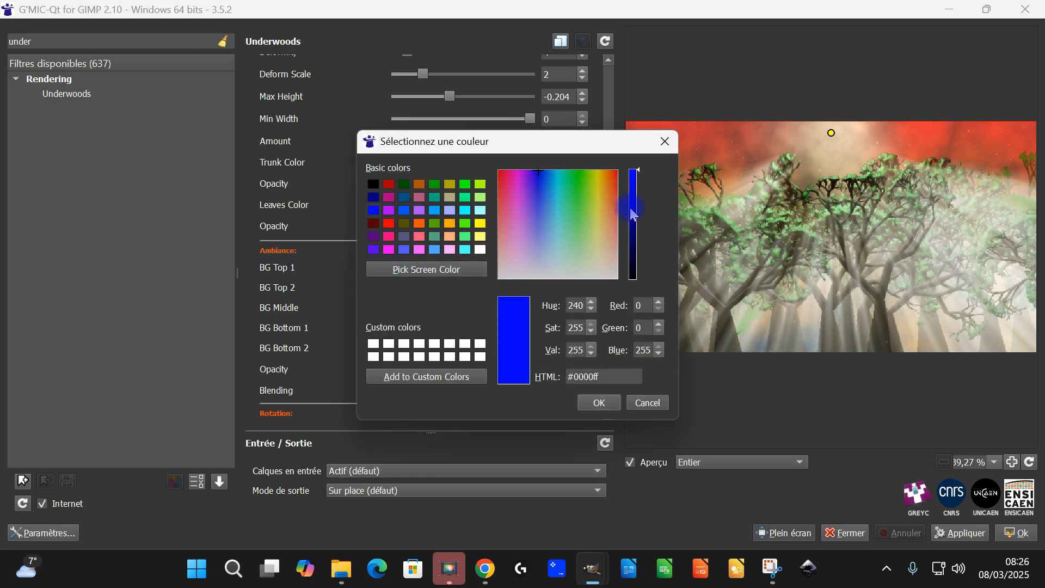
pyautogui.moveTo(638, 175)
pyautogui.mouseDown()
pyautogui.moveTo(638, 202)
pyautogui.moveTo(635, 166)
pyautogui.mouseUp()
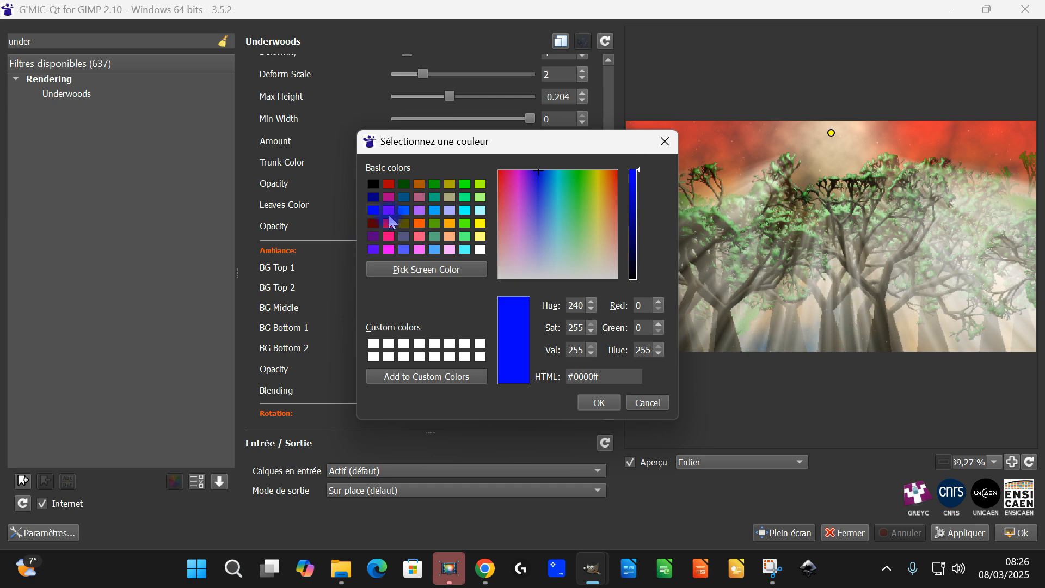
pyautogui.click(404, 210)
pyautogui.moveTo(638, 169); pyautogui.dragTo(642, 200)
pyautogui.click(599, 404)
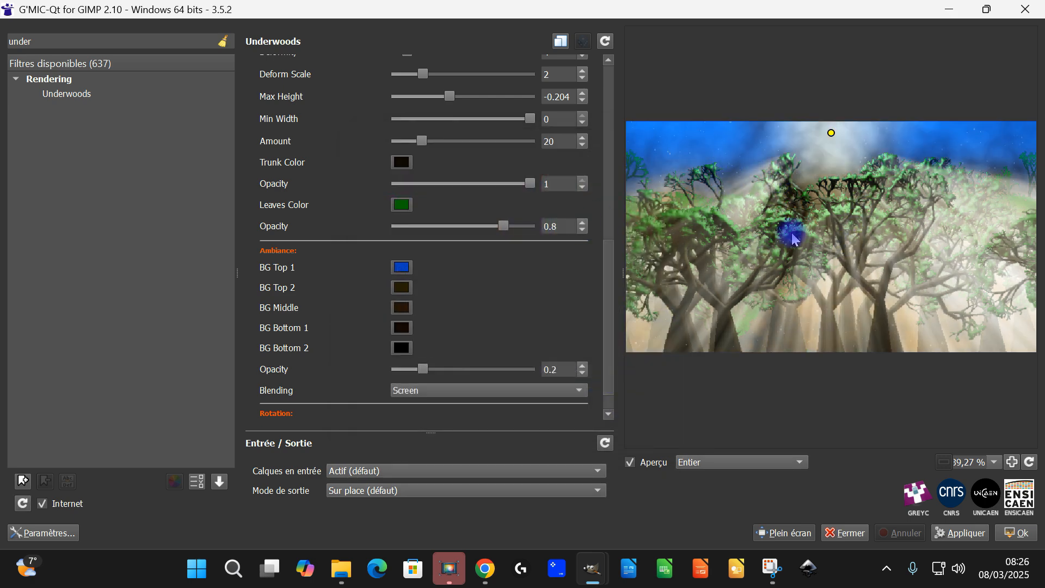
# Set the ambiance colour BG Top 2 to dark blue #0000b1
pyautogui.click(402, 289)
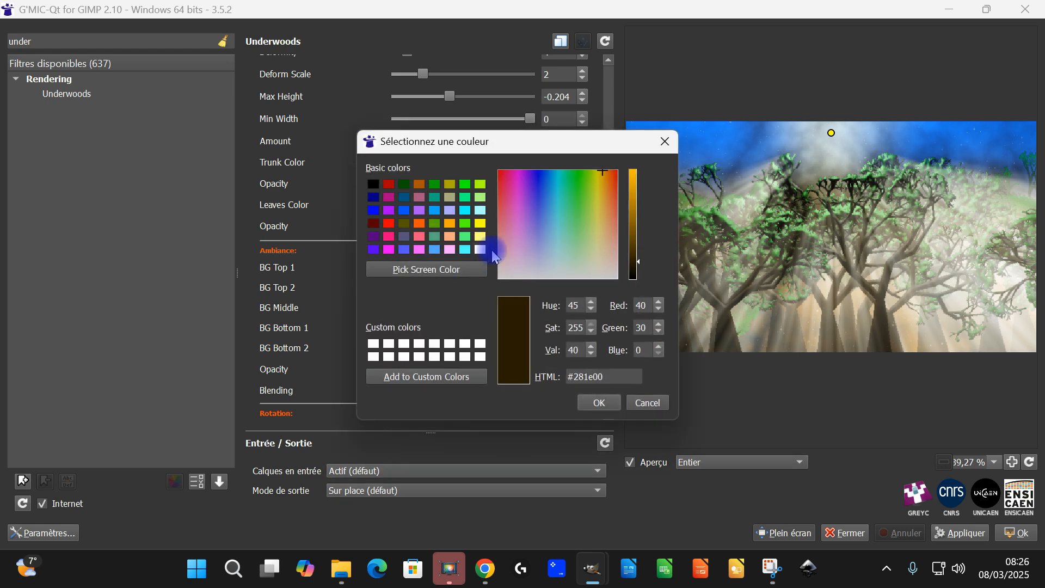
pyautogui.click(373, 211)
pyautogui.moveTo(640, 168); pyautogui.dragTo(643, 186)
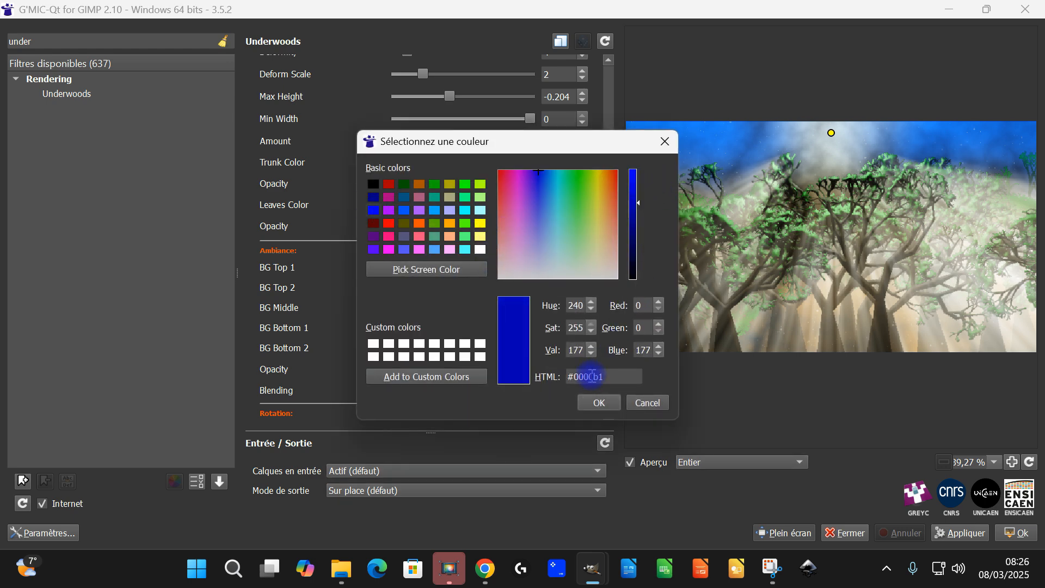
pyautogui.click(596, 405)
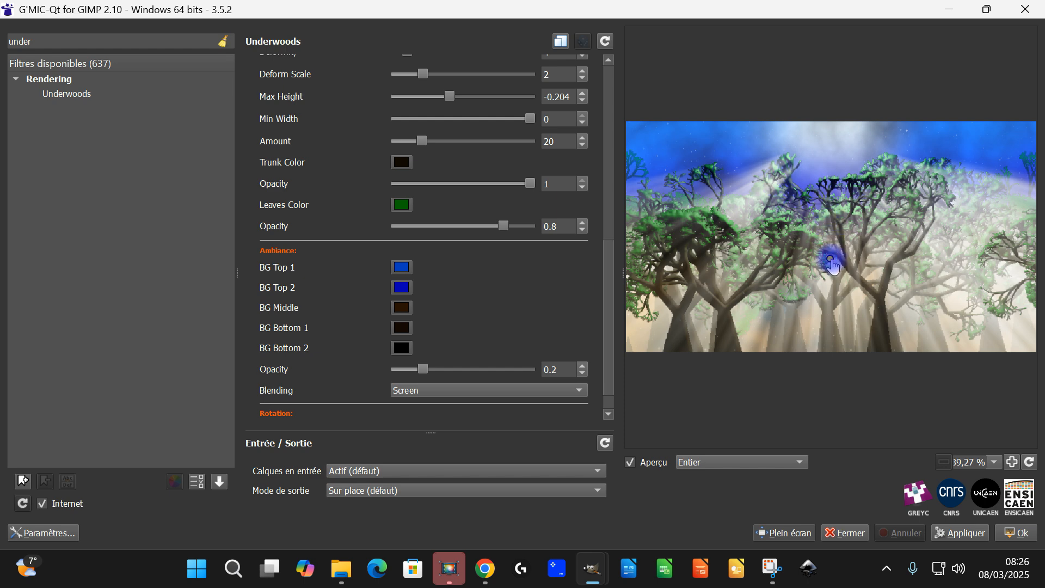
# Move the light source in the preview down to the trunk of the large tree, at about X 61.75, Y 78.01
pyautogui.moveTo(831, 259); pyautogui.dragTo(832, 258)
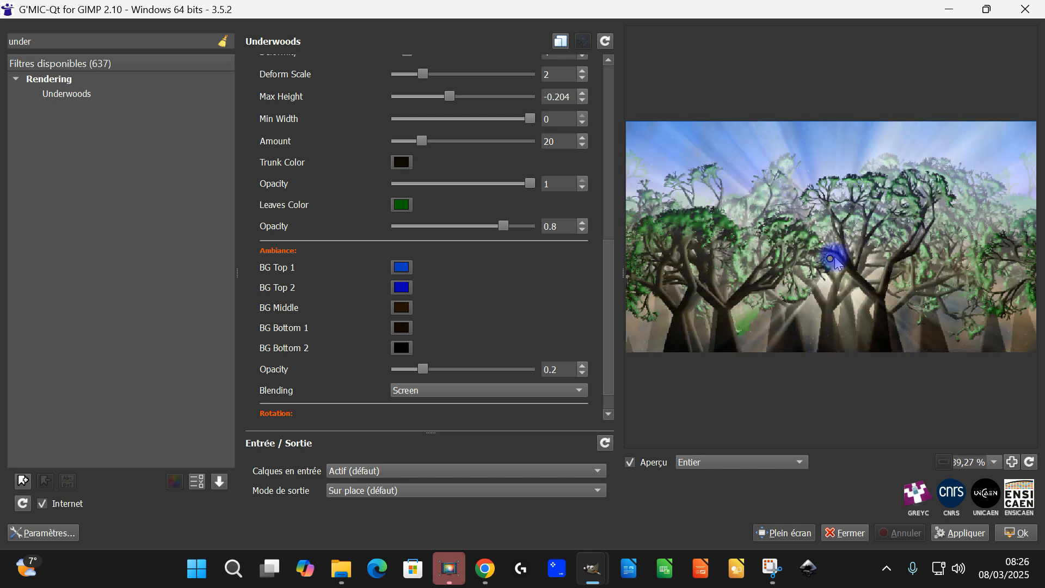
pyautogui.moveTo(831, 256); pyautogui.dragTo(879, 301)
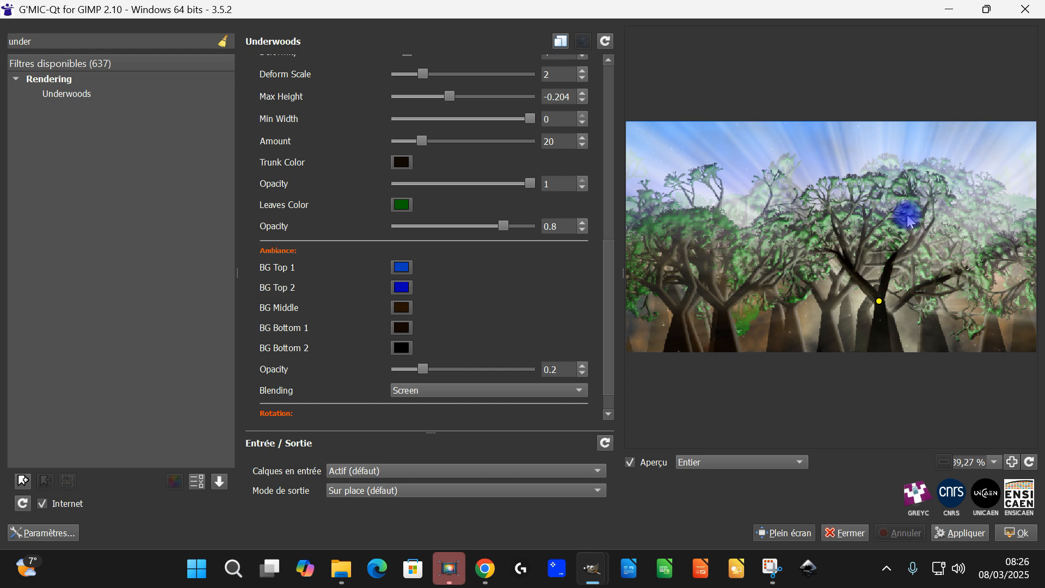
# Set the ambiance colour BG Middle to blue #0055ff
pyautogui.click(402, 308)
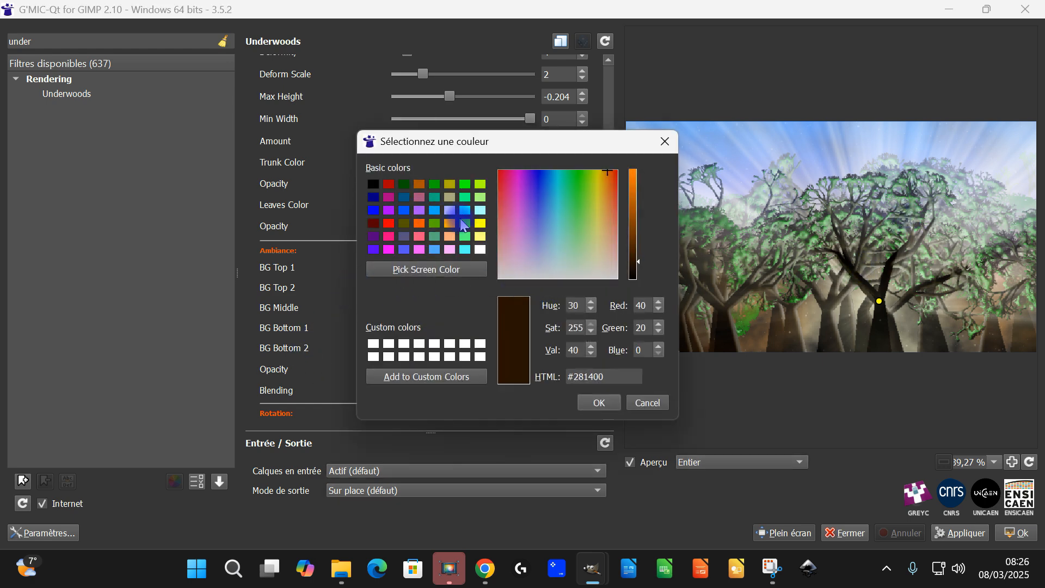
pyautogui.click(404, 211)
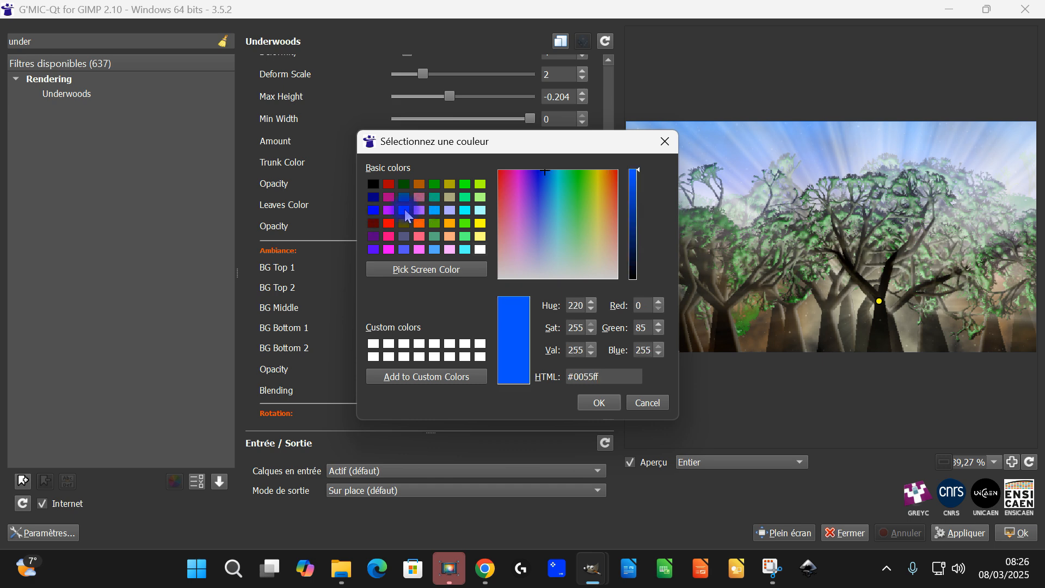
pyautogui.click(601, 404)
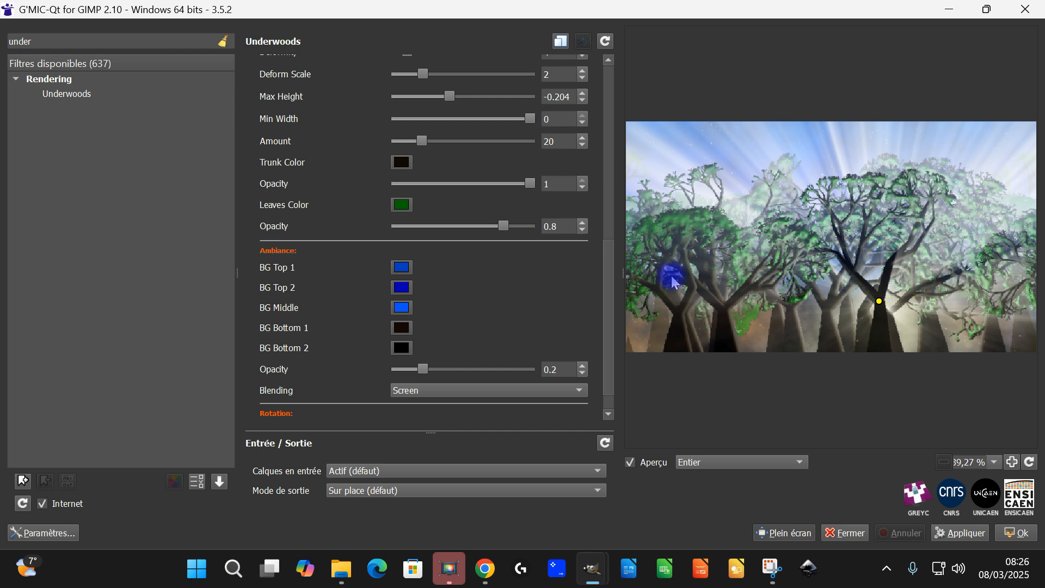
# Set the colour of the light rays to the basic bright blue #00aaff
pyautogui.moveTo(609, 344); pyautogui.dragTo(608, 133)
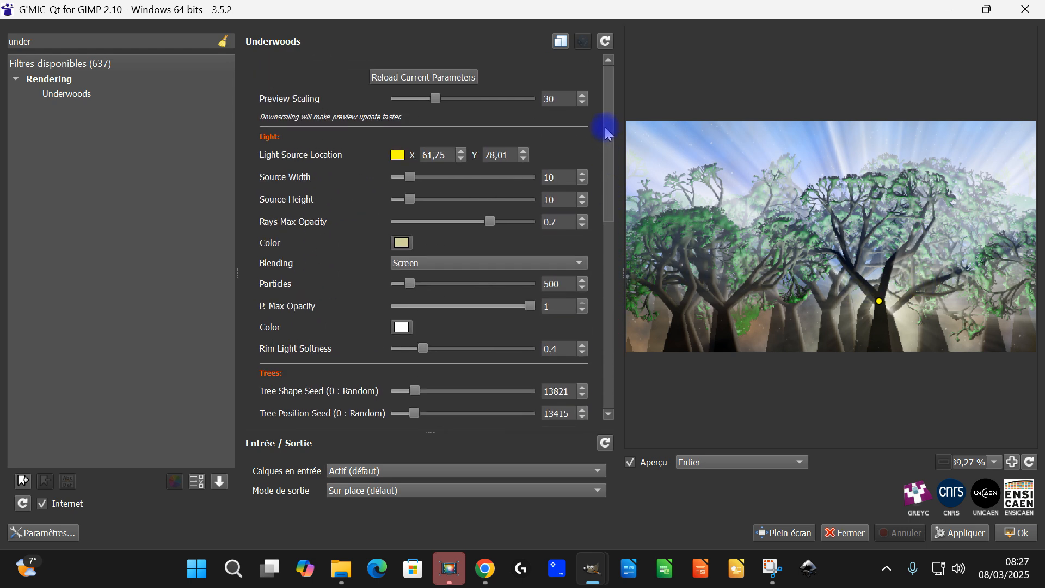
pyautogui.click(401, 242)
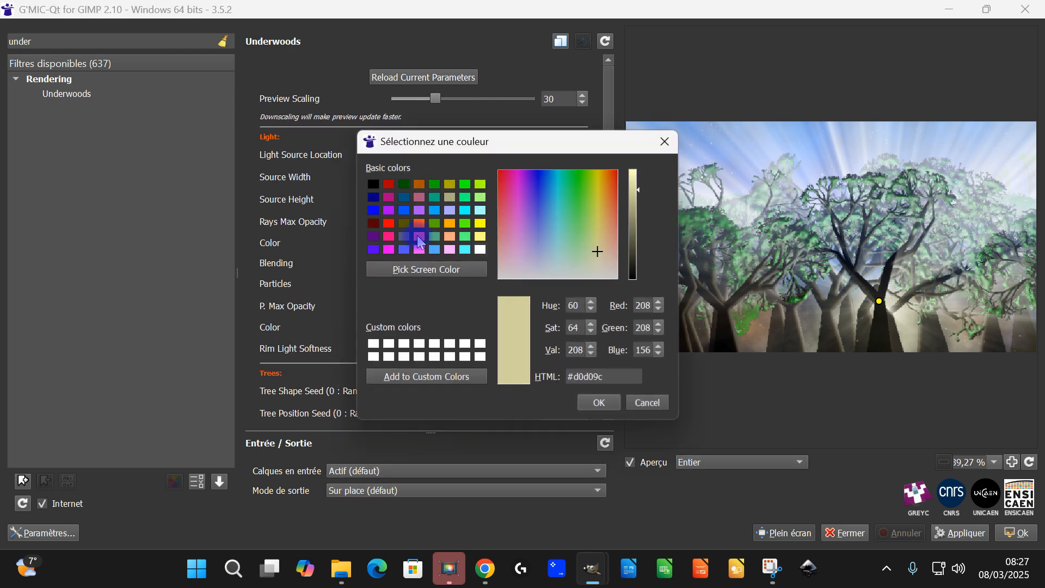
pyautogui.click(435, 212)
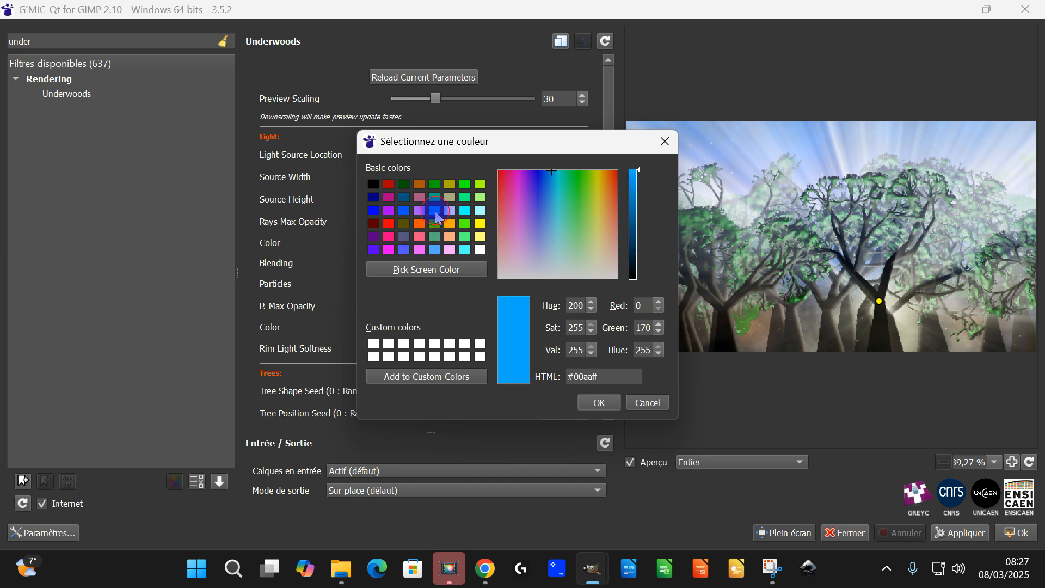
pyautogui.click(599, 402)
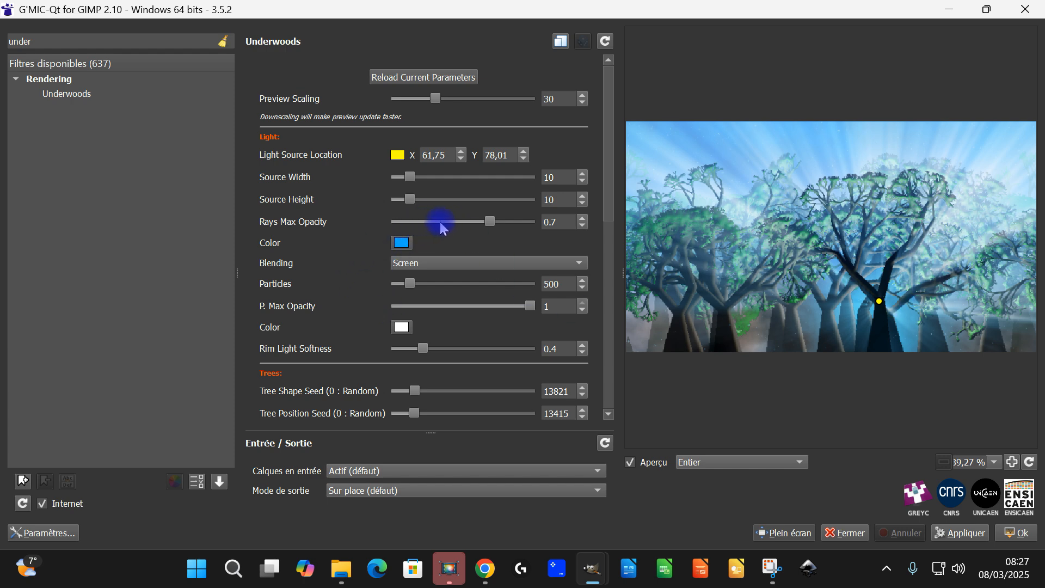
# Set Rays Max Opacity 0.276, Source Width 4.1, Source Height 2.4, Rim Light Softness 0.358, and move the light source to about X 62.55, Y 87.47
pyautogui.moveTo(490, 221); pyautogui.dragTo(434, 223)
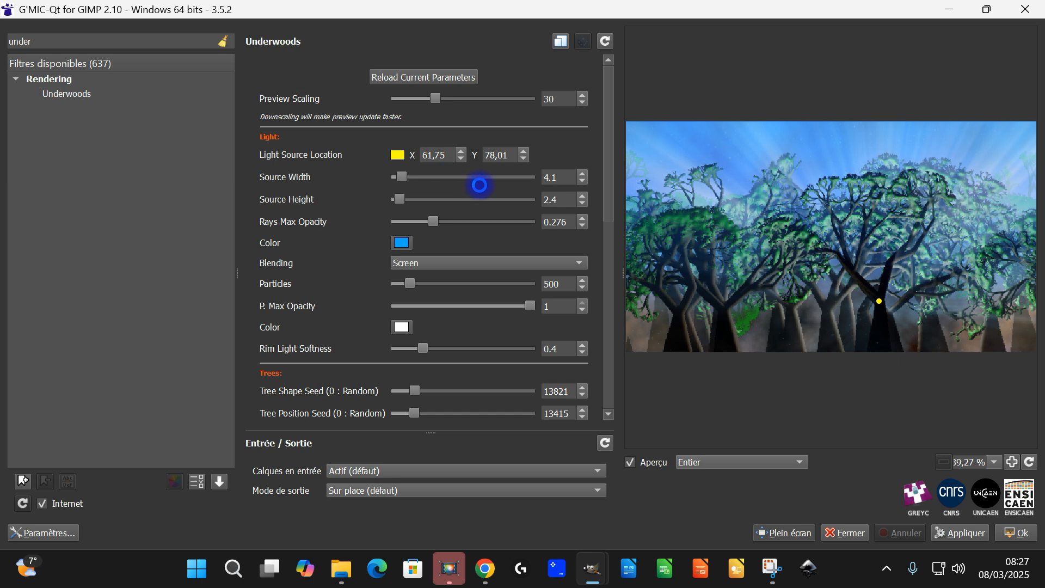
pyautogui.moveTo(879, 301); pyautogui.dragTo(882, 312)
pyautogui.moveTo(882, 312); pyautogui.dragTo(883, 323)
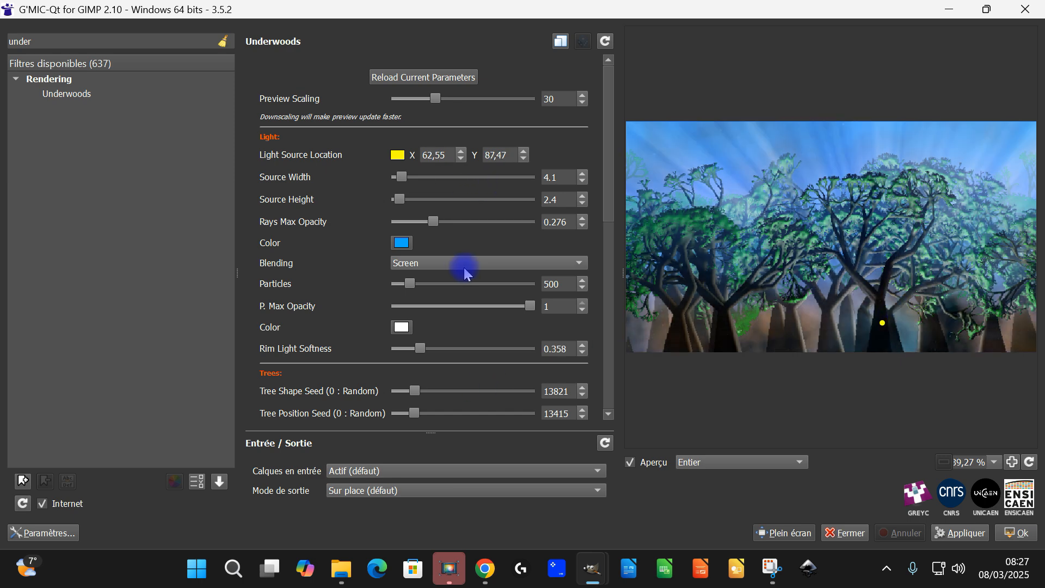
# Try Overlay as the blending mode of the light rays, and settle on Softlight
pyautogui.click(466, 264)
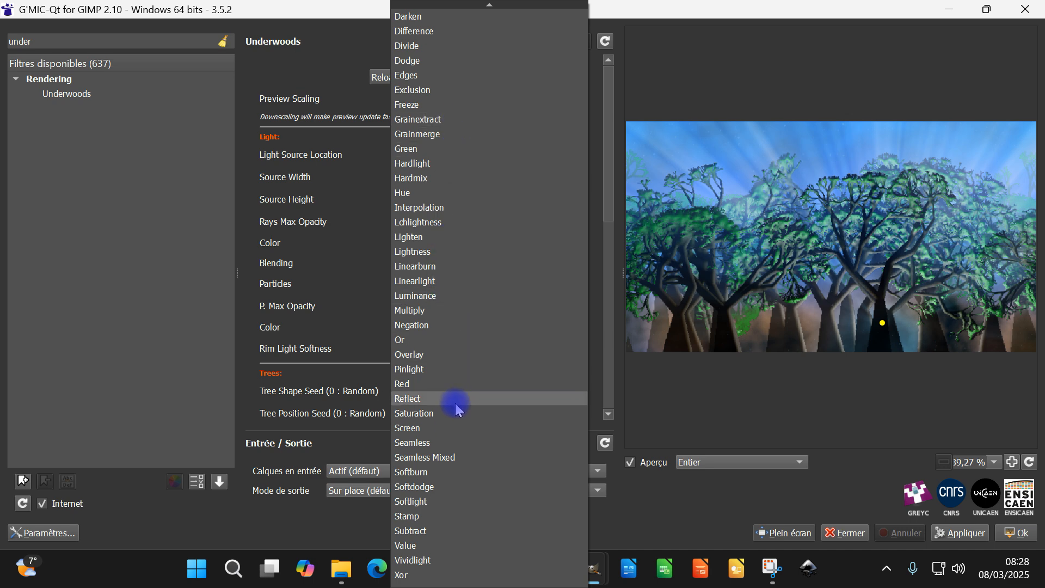
pyautogui.click(442, 356)
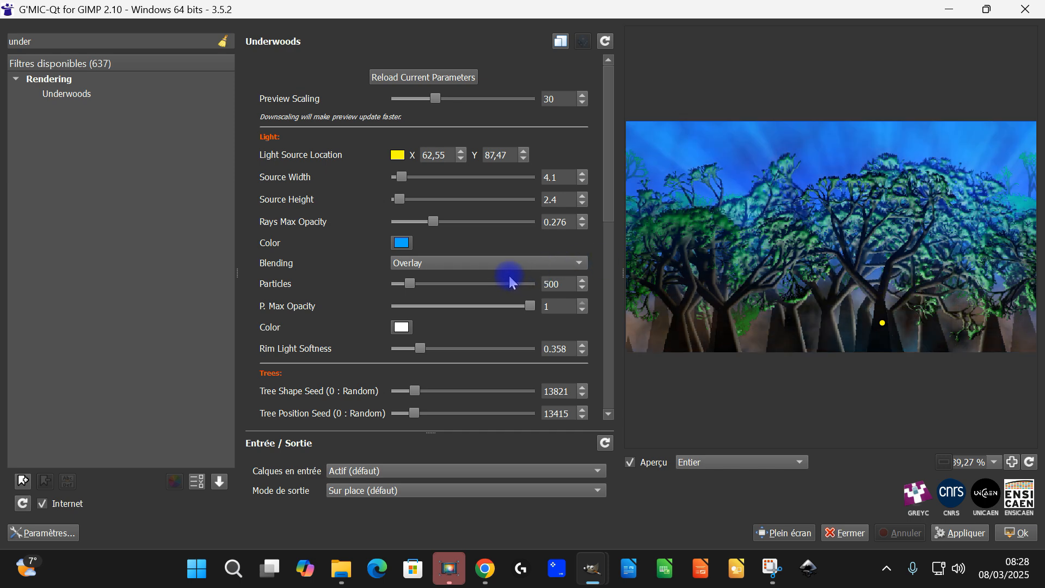
pyautogui.click(510, 266)
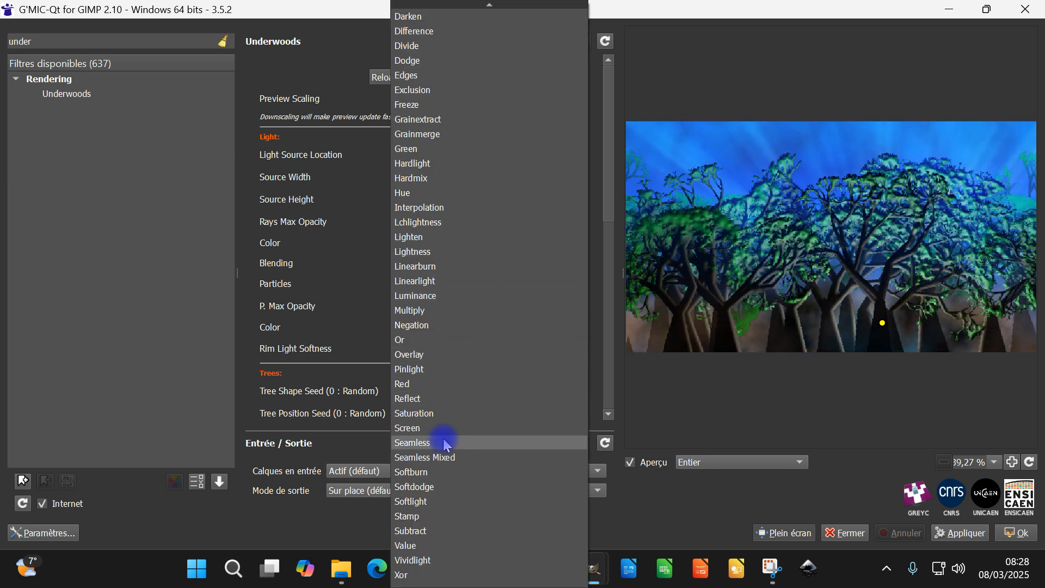
pyautogui.click(449, 501)
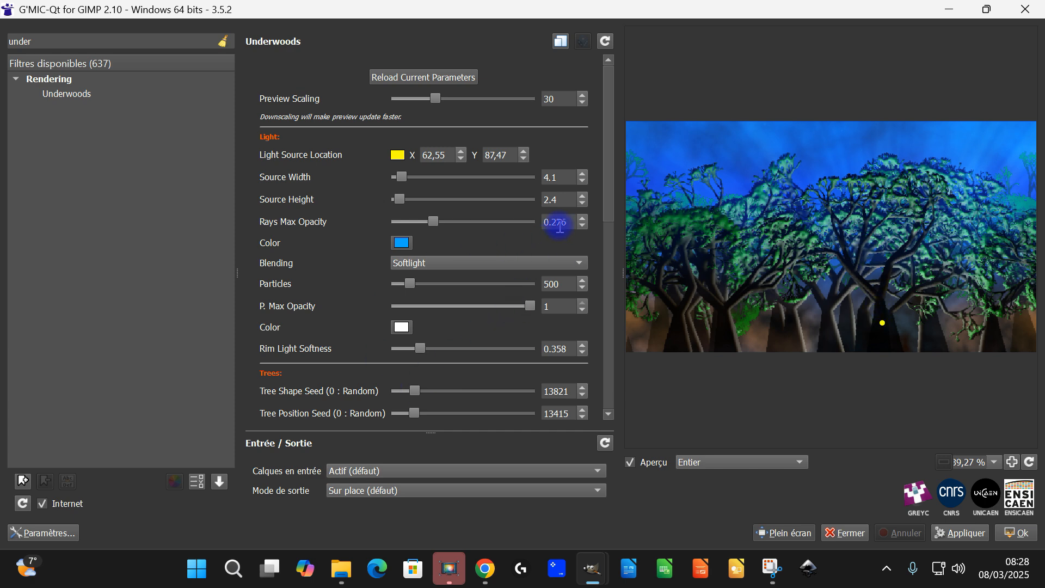
# Set the output mode to new layers (Nouveau(x) calque(s)) and apply the Underwoods filter to the image
pyautogui.moveTo(605, 201); pyautogui.dragTo(614, 460)
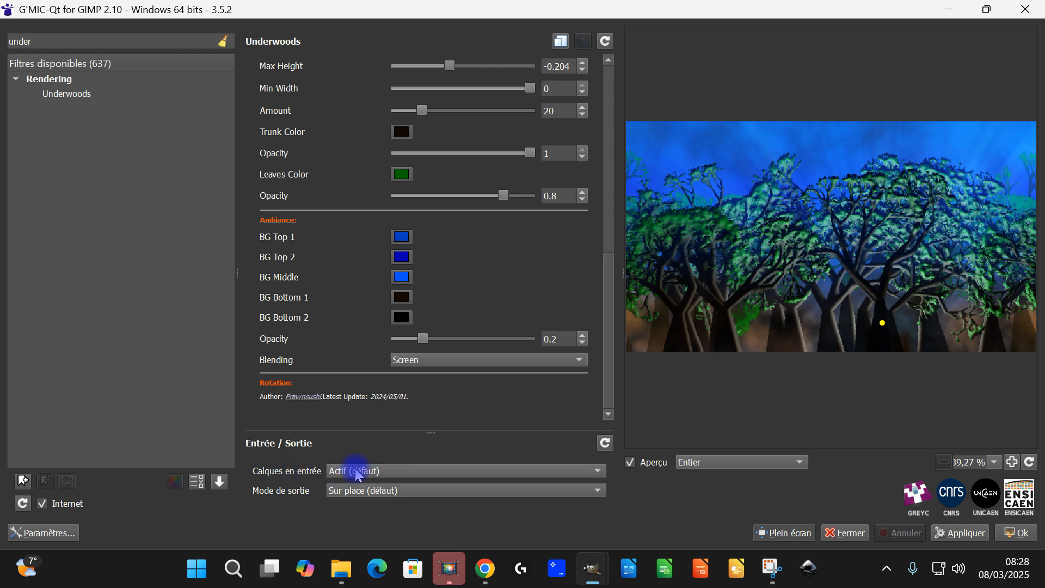
pyautogui.click(374, 493)
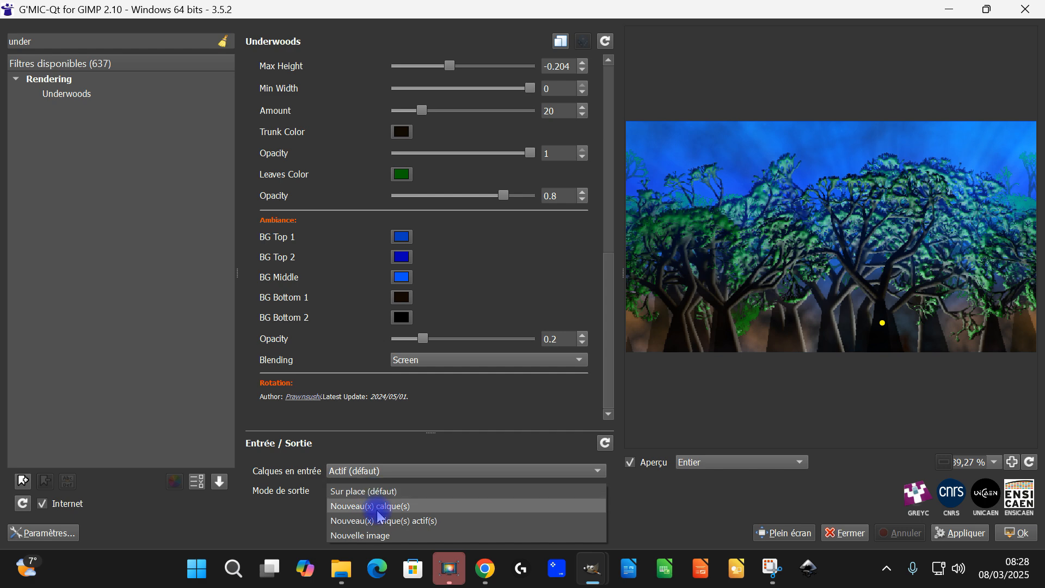
pyautogui.click(376, 507)
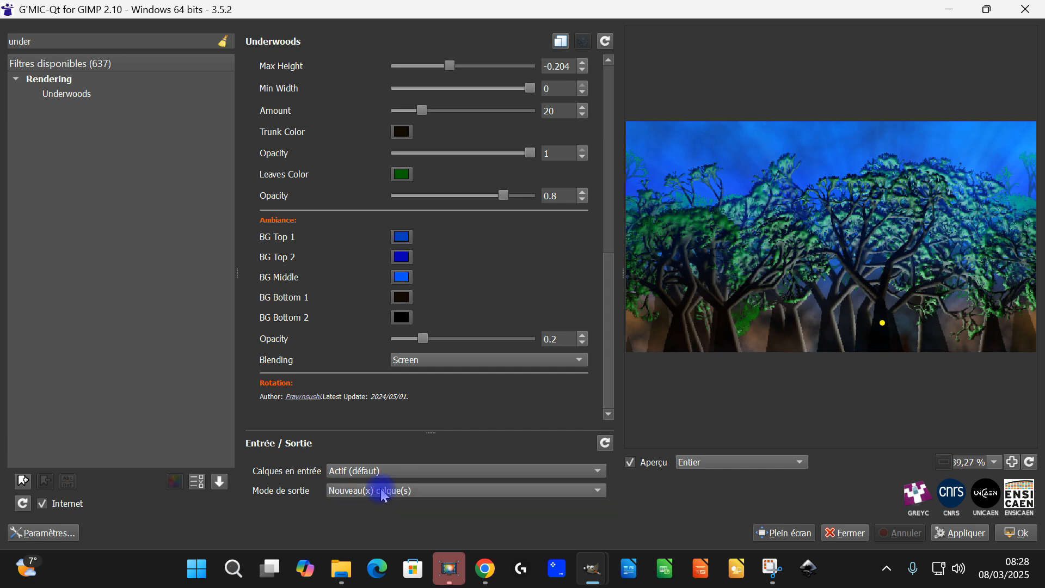
pyautogui.click(959, 534)
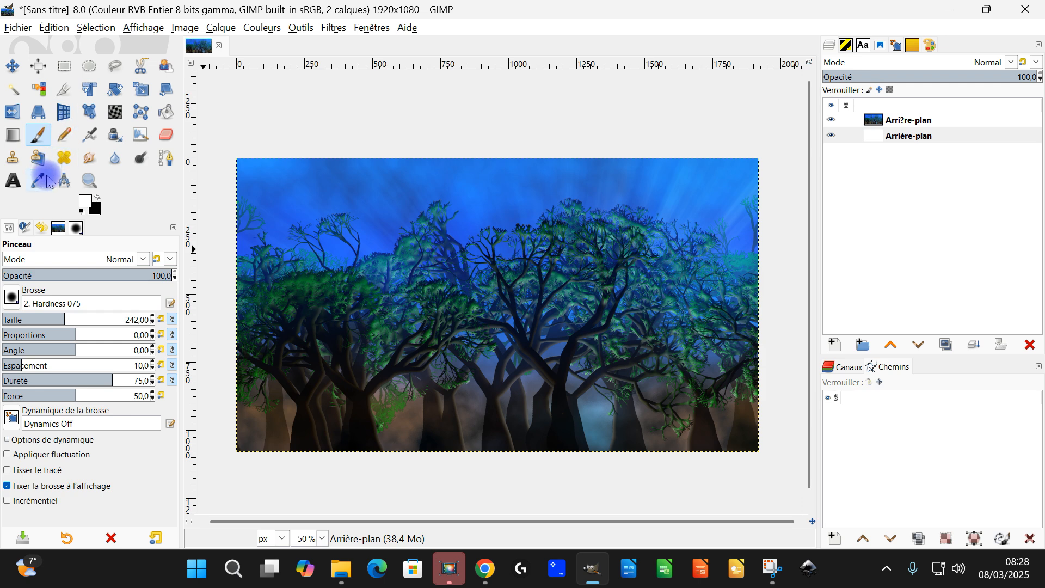
# Enlarge the view of the rendered forest and make its new layer above the white background active
pyautogui.click(90, 180)
pyautogui.moveTo(247, 163); pyautogui.dragTo(770, 459)
pyautogui.moveTo(697, 410); pyautogui.dragTo(703, 348)
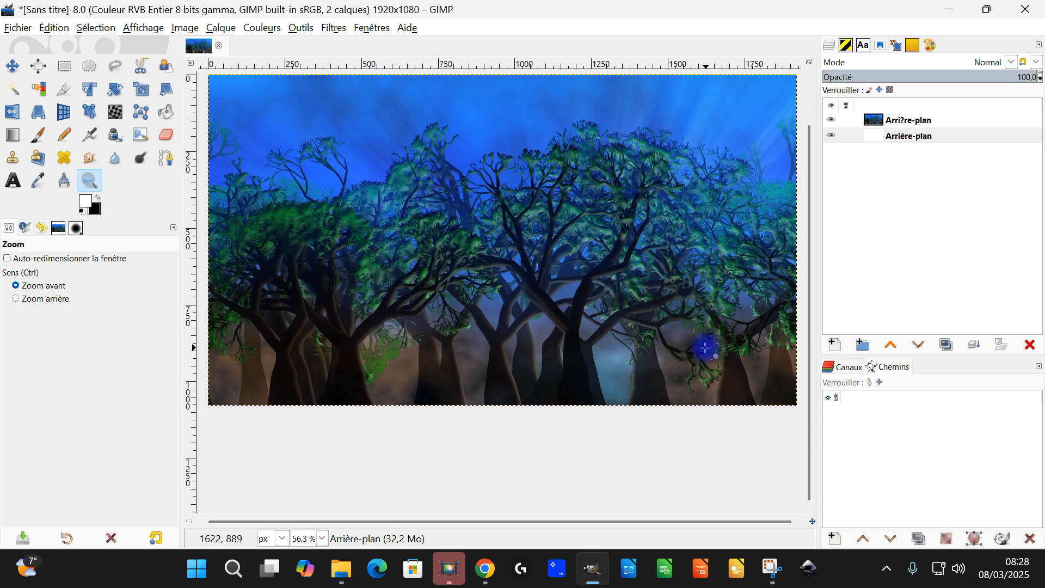
pyautogui.click(908, 119)
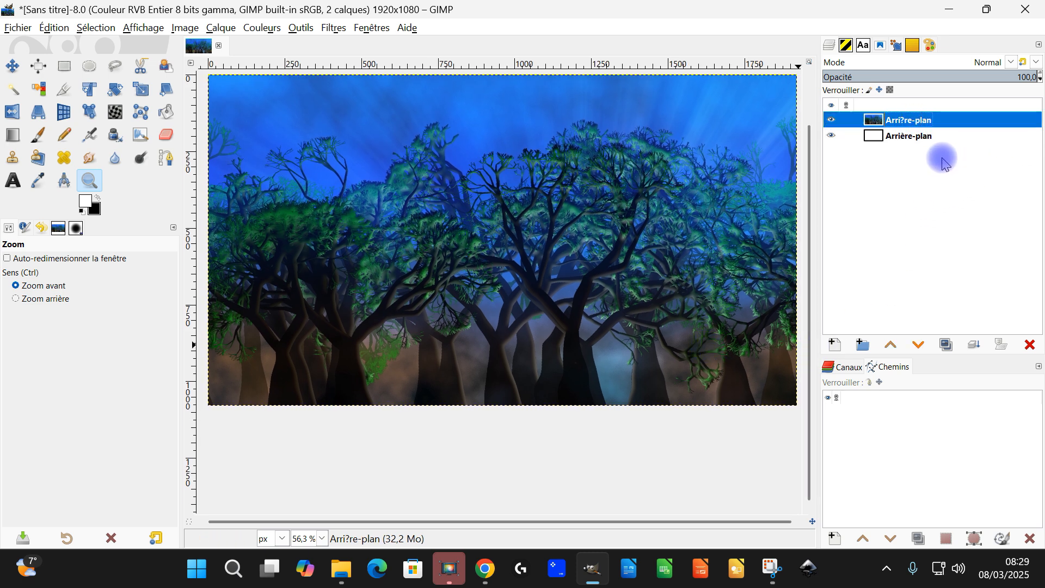